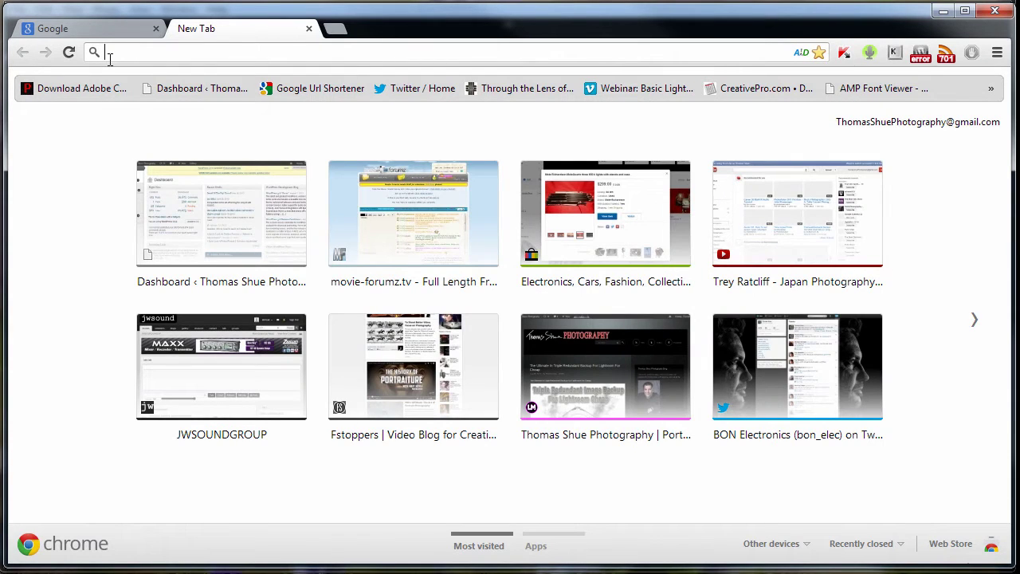
# Load Flickr's geotagged photo map at flickr.com/map in Chrome.
pyautogui.write('flickr.')
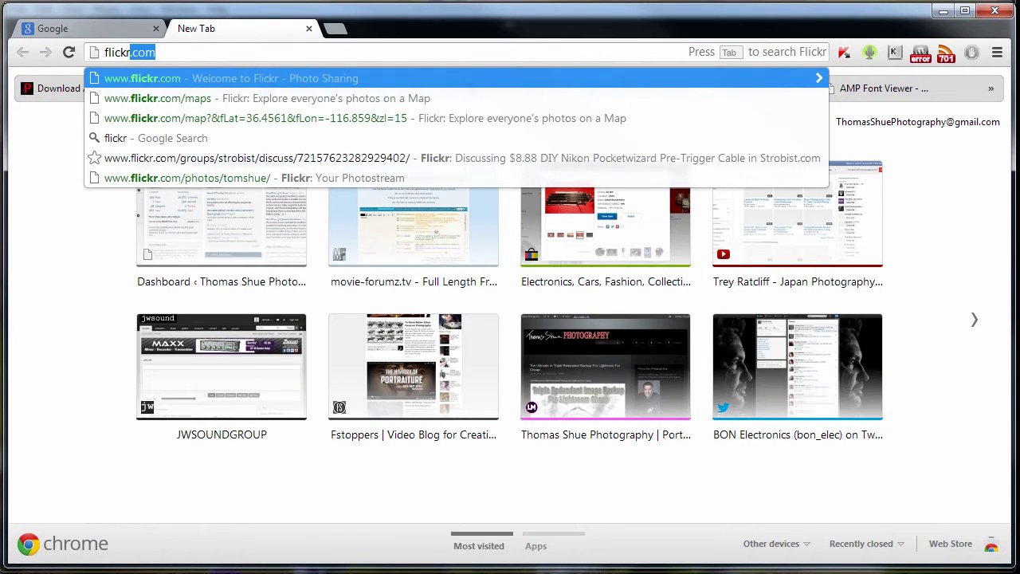
pyautogui.write('com/')
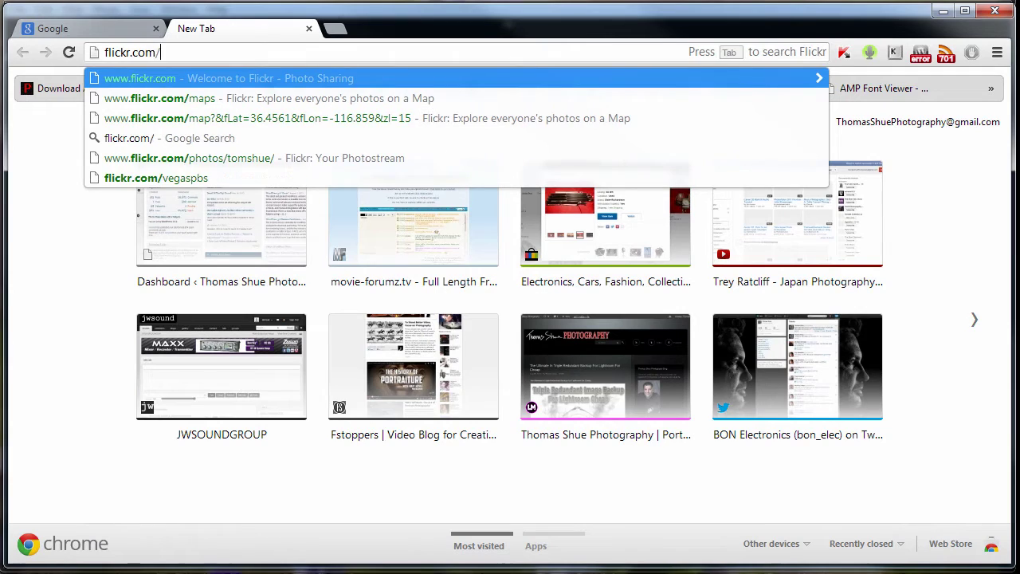
pyautogui.write('map')
pyautogui.press('Return')
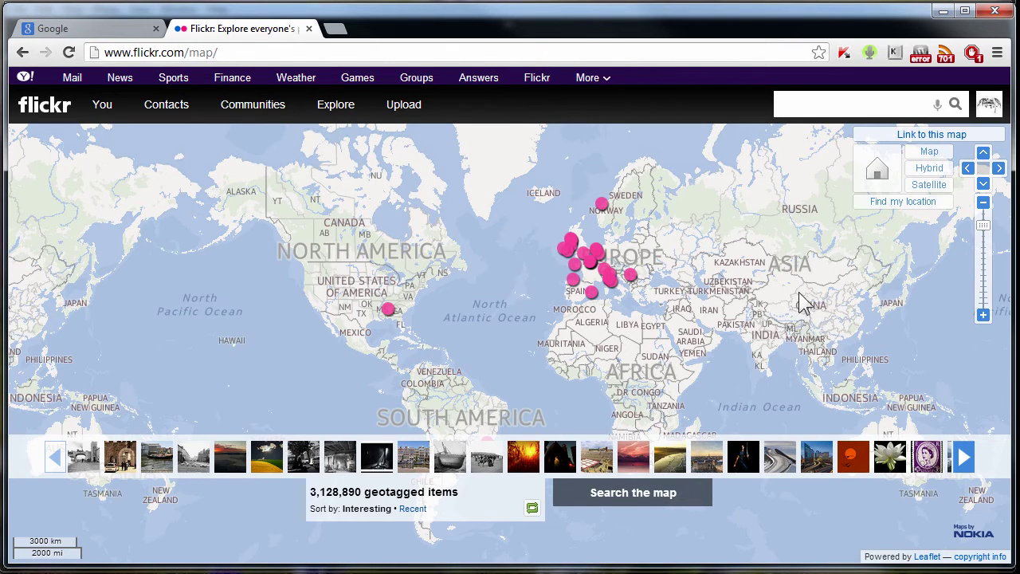
# Search the Flickr map for photos taken in 'deathvalley', centring on Furnace Creek.
pyautogui.click(900, 204)
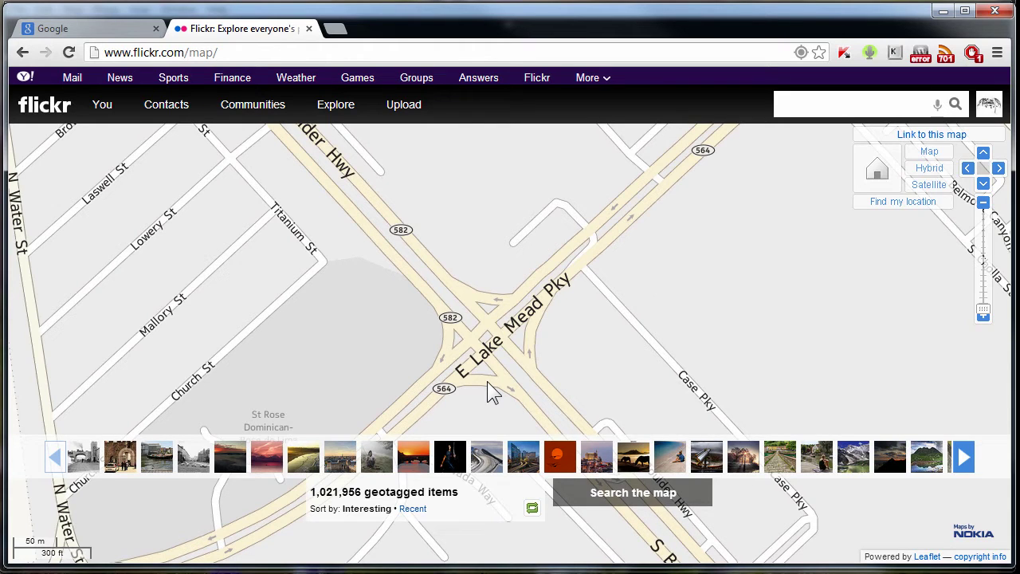
pyautogui.click(644, 494)
pyautogui.click(550, 464)
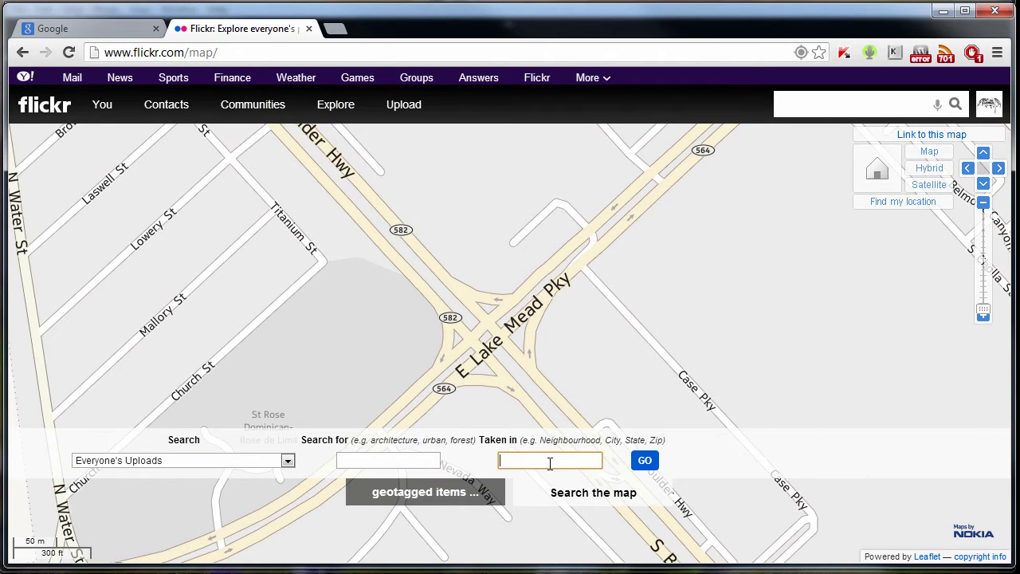
pyautogui.write('deathvalley')
pyautogui.press('Return')
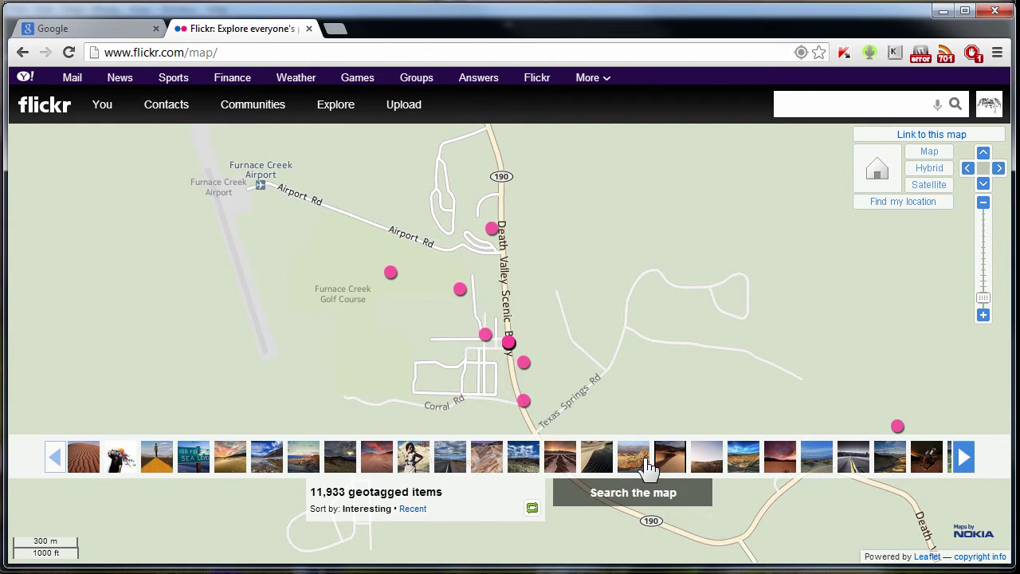
# Browse Death Valley photo markers until the map centres on the Zabriskie Point Badlands photo.
pyautogui.click(493, 468)
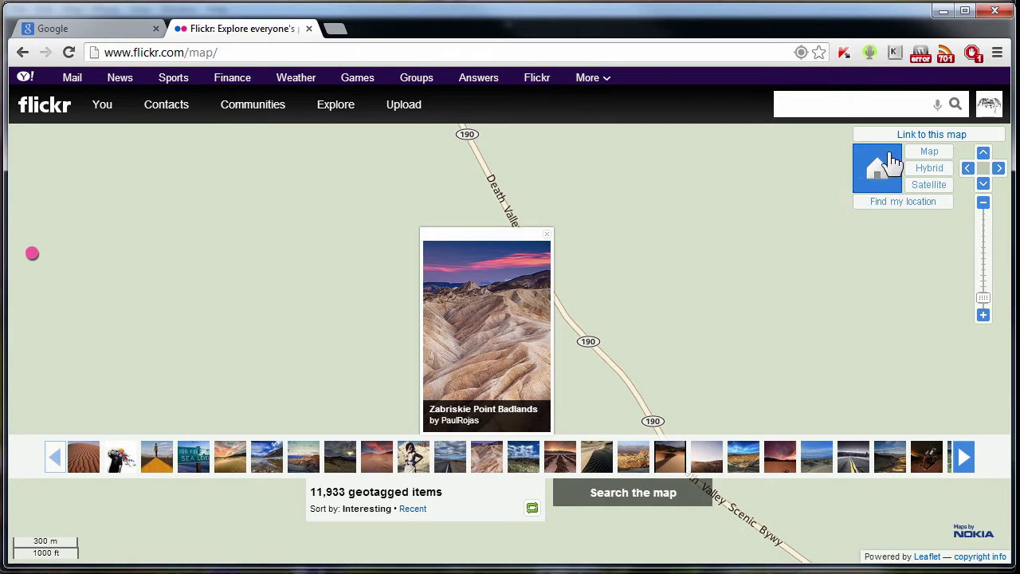
pyautogui.moveTo(610, 262); pyautogui.dragTo(415, 229)
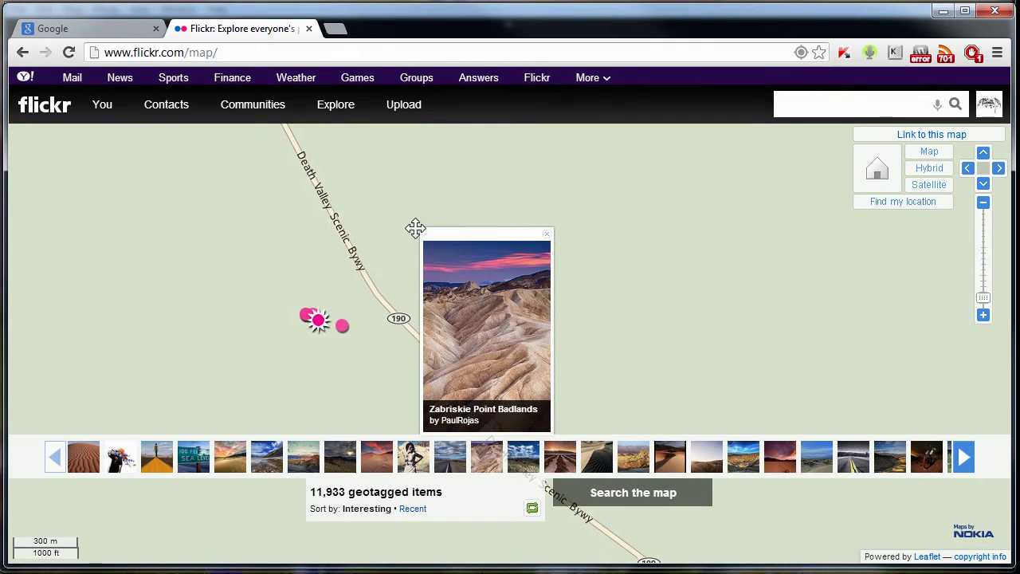
pyautogui.click(519, 468)
pyautogui.moveTo(717, 297); pyautogui.dragTo(524, 269)
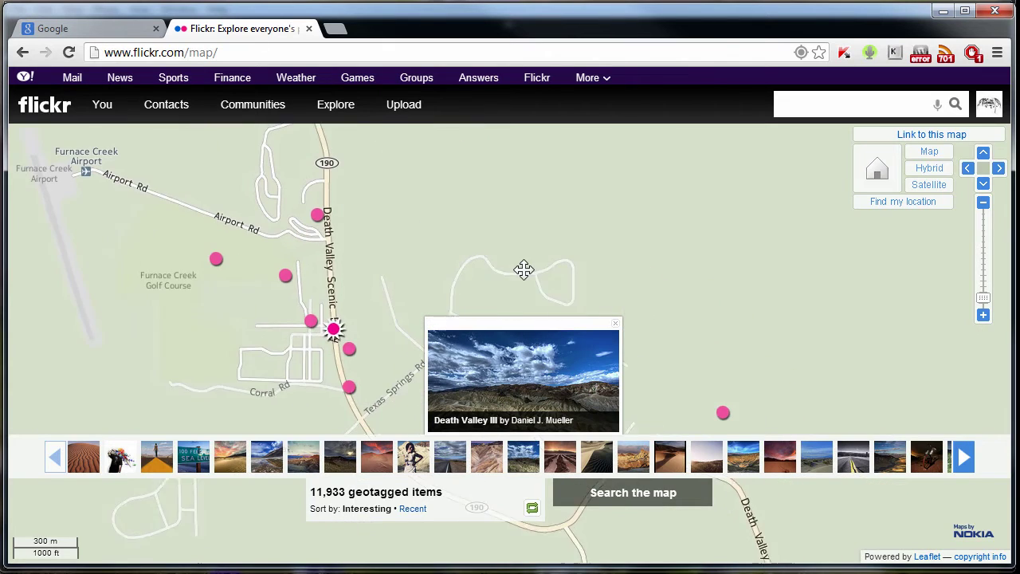
pyautogui.click(485, 457)
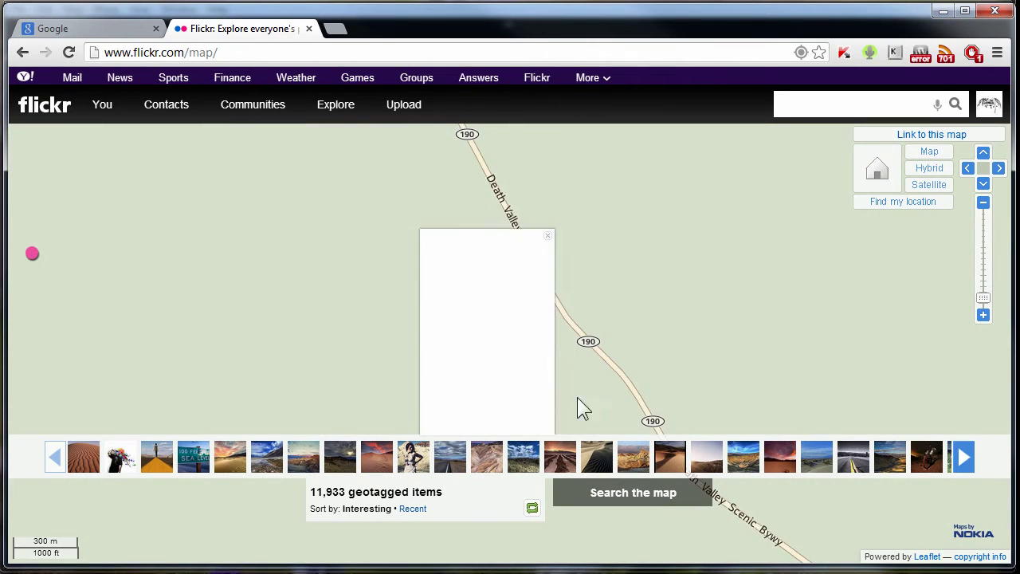
pyautogui.moveTo(647, 339); pyautogui.dragTo(521, 335)
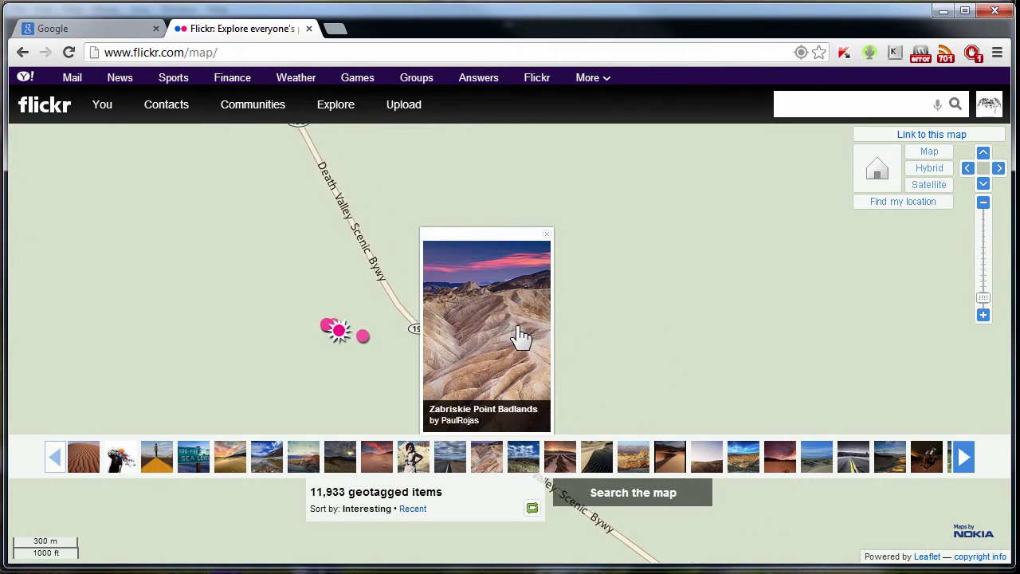
pyautogui.click(334, 332)
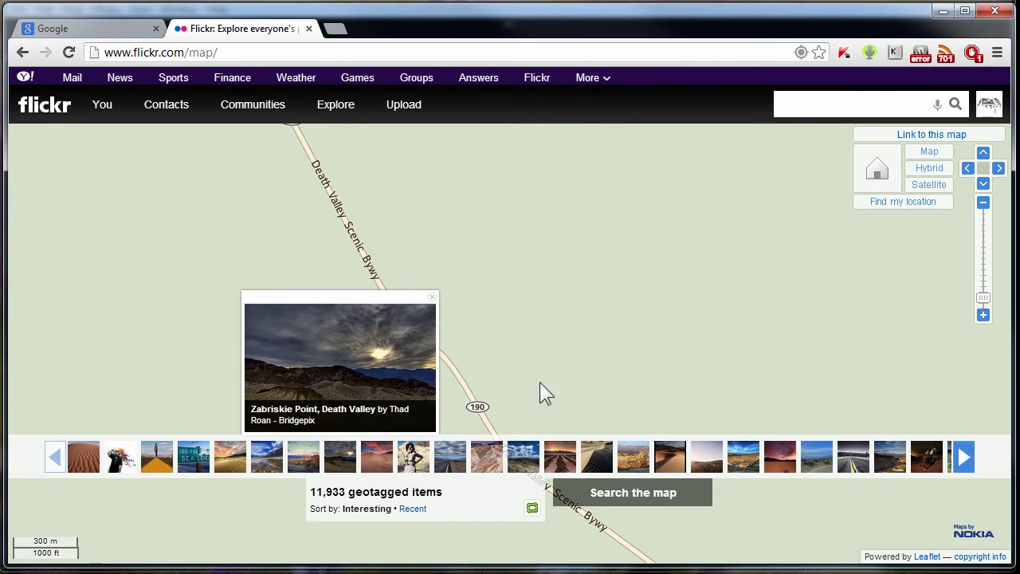
pyautogui.click(491, 470)
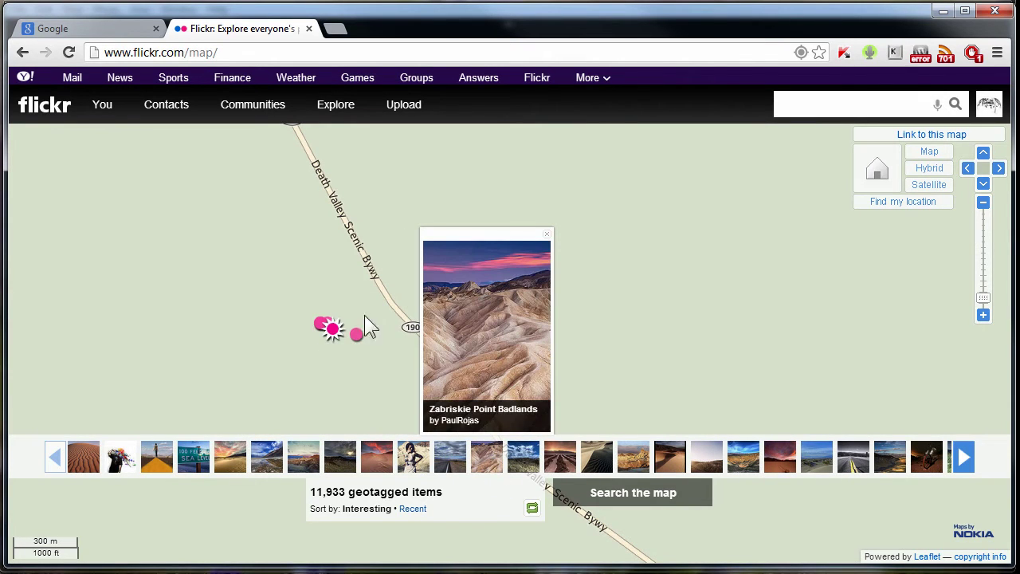
# Copy the map link containing latitude 36.4192 and longitude -116.8024.
pyautogui.click(948, 132)
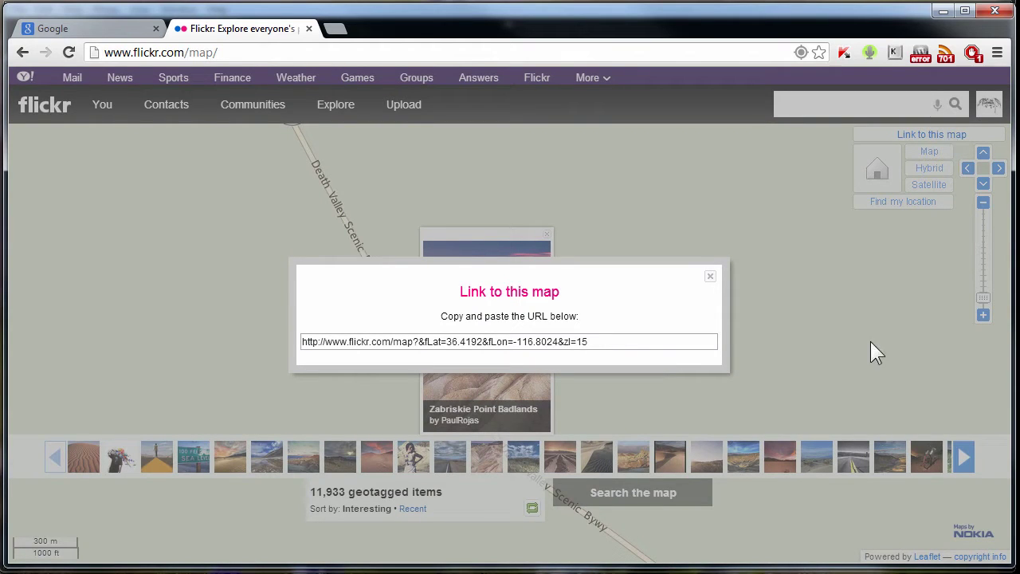
pyautogui.click(632, 344)
pyautogui.moveTo(611, 343); pyautogui.dragTo(490, 344)
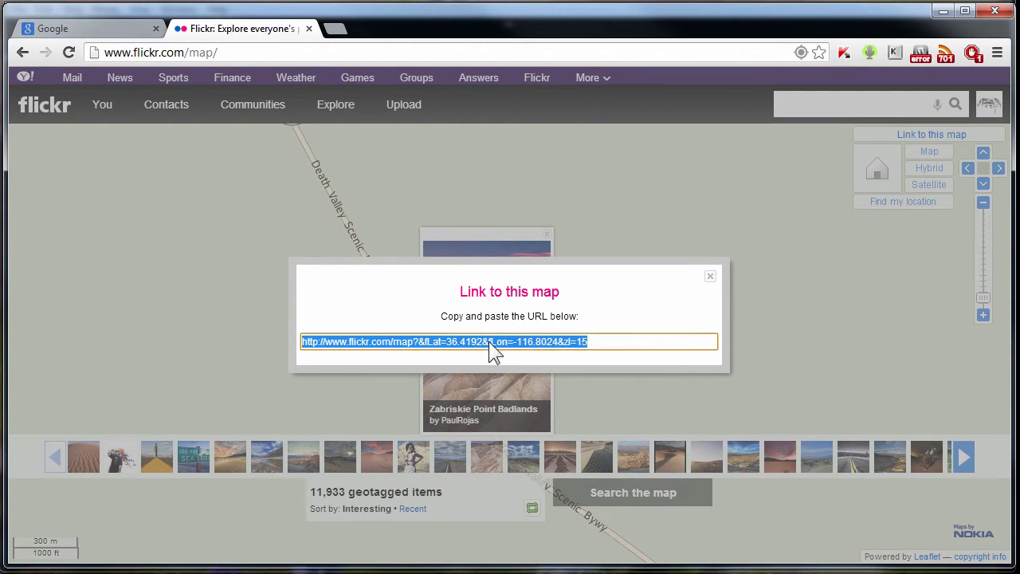
pyautogui.rightClick(489, 344)
pyautogui.click(534, 419)
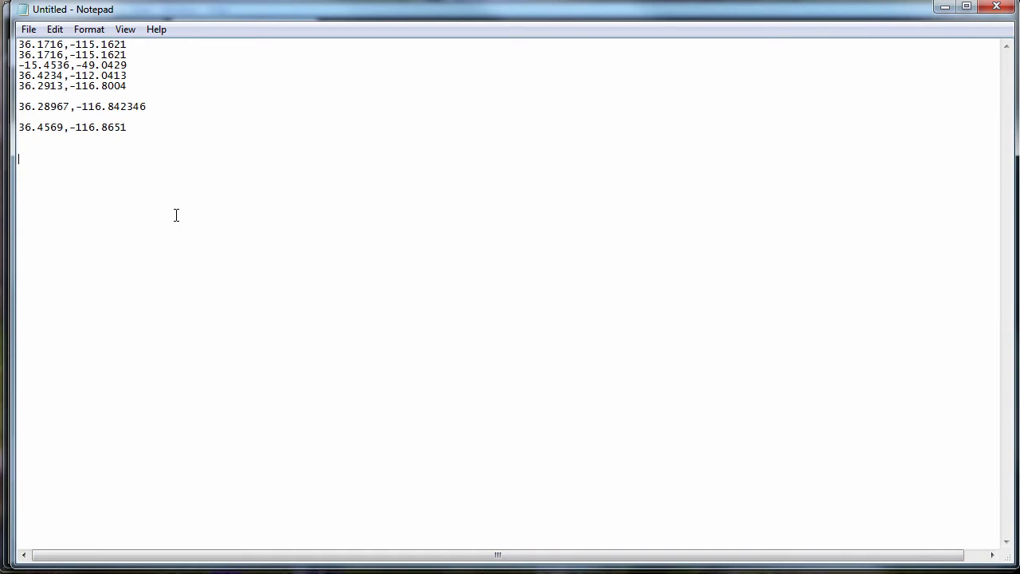
# Paste the Flickr map link into Notepad twice on separate lines.
pyautogui.hotkey('ctrl', 'v')
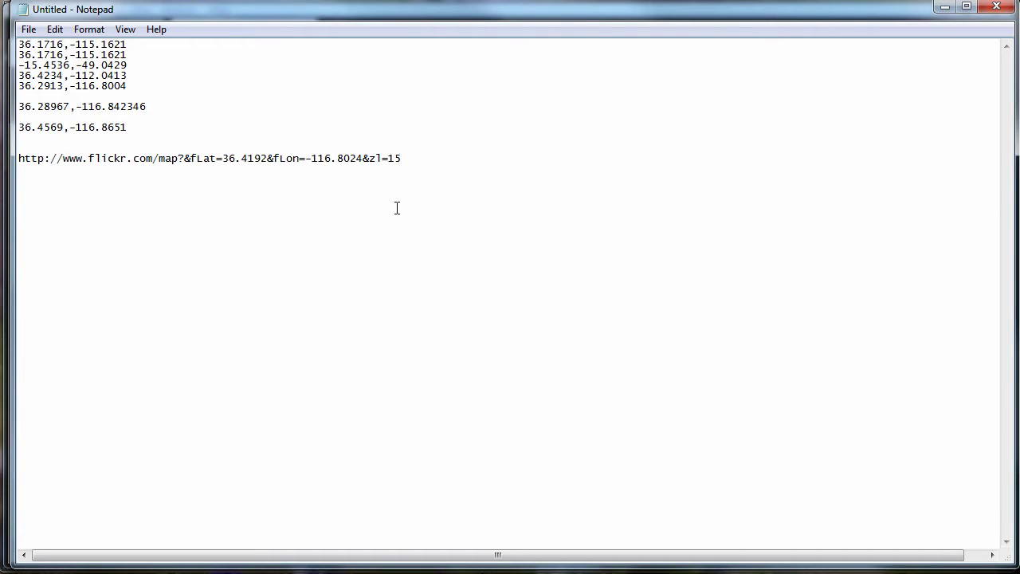
pyautogui.press('Return')
pyautogui.hotkey('ctrl', 'v')
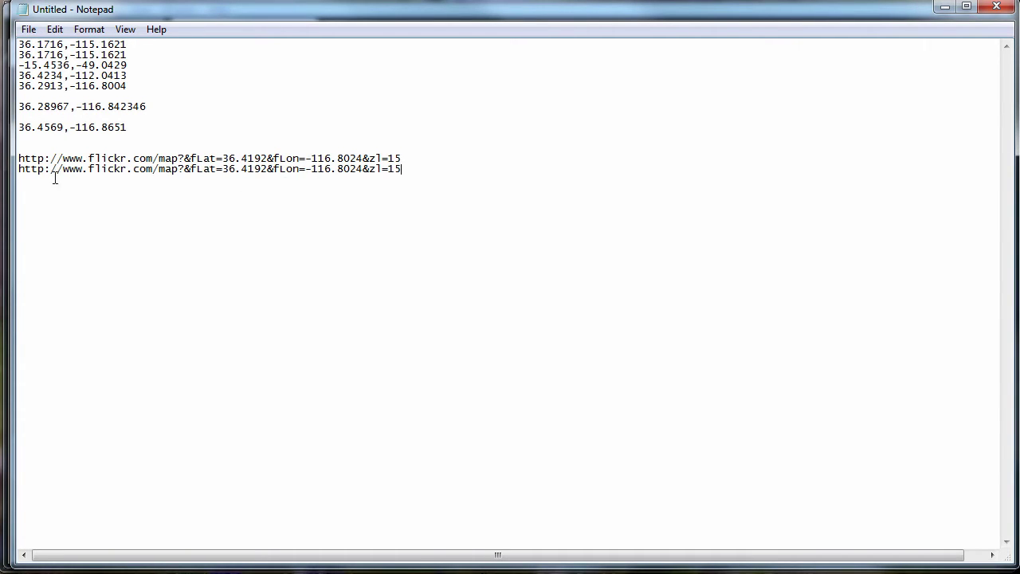
# Trim the second link copy down to the coordinate pair 36.4192,-116.8024.
pyautogui.moveTo(19, 168); pyautogui.dragTo(223, 175)
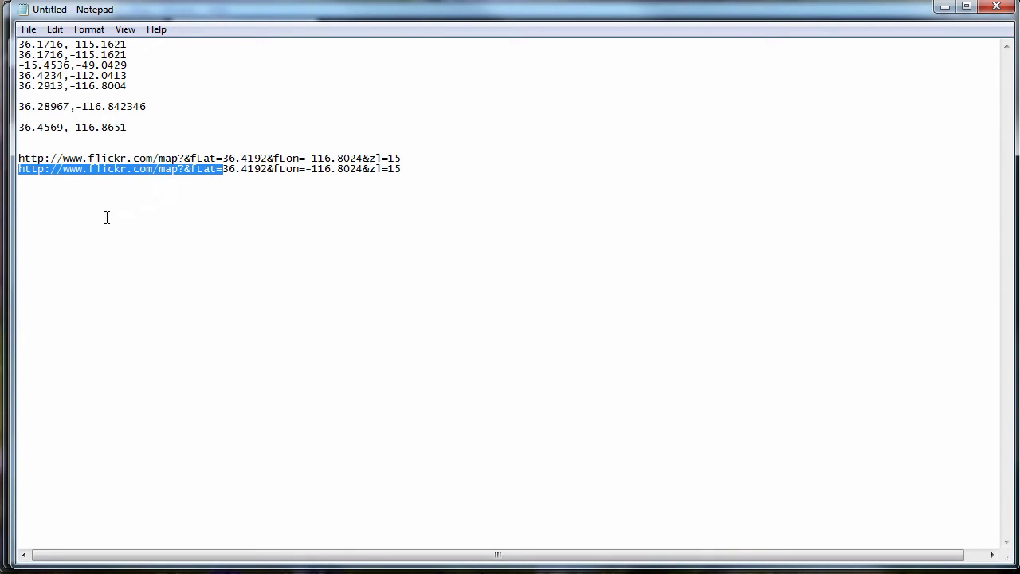
pyautogui.press('Delete')
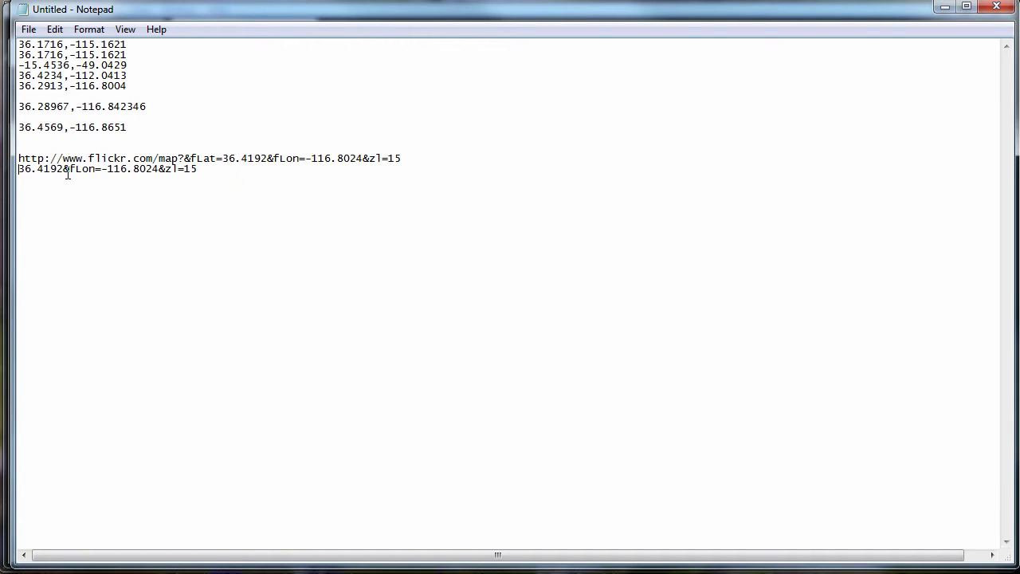
pyautogui.moveTo(63, 172); pyautogui.dragTo(100, 172)
pyautogui.press('Delete')
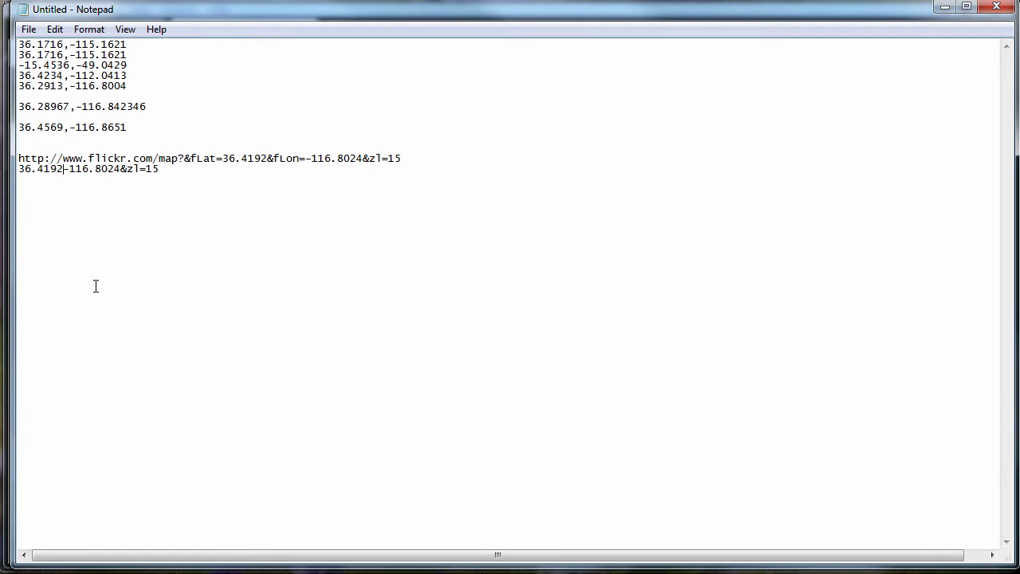
pyautogui.write(',')
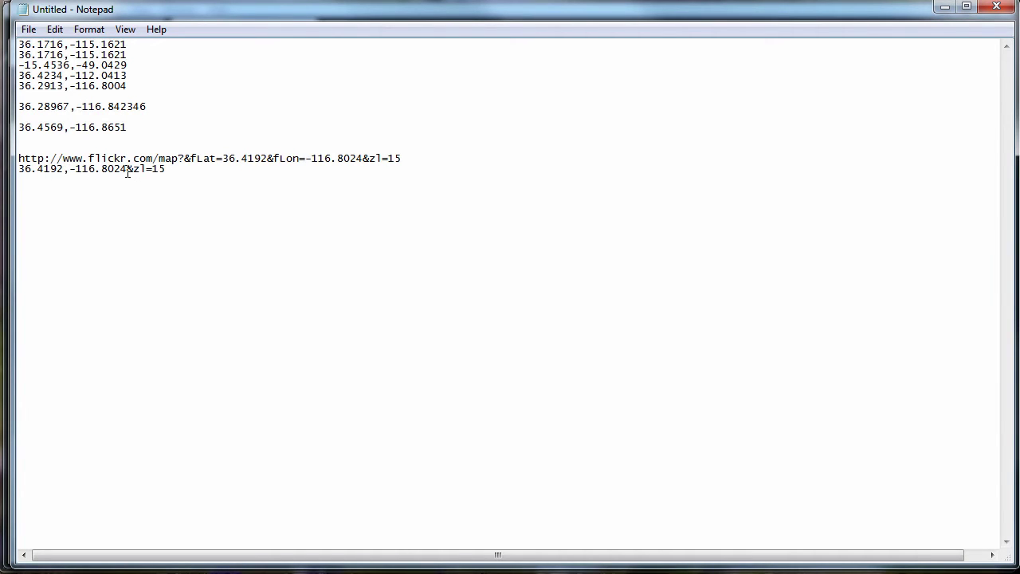
pyautogui.moveTo(128, 172); pyautogui.dragTo(225, 168)
# Copy the coordinates 36.4192,-116.8024 and return to the browser.
pyautogui.moveTo(128, 169); pyautogui.dragTo(21, 169)
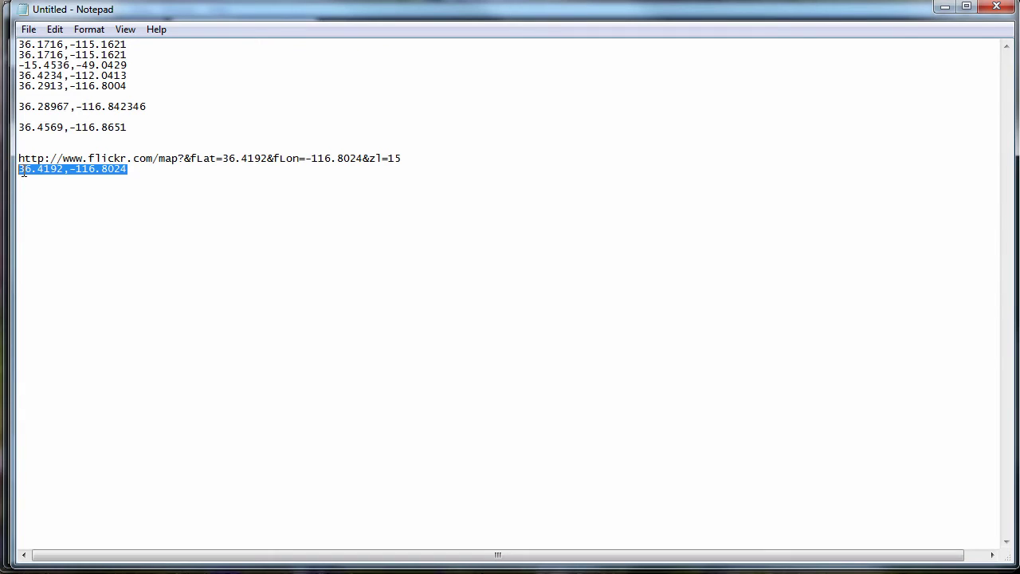
pyautogui.rightClick(23, 172)
pyautogui.click(65, 221)
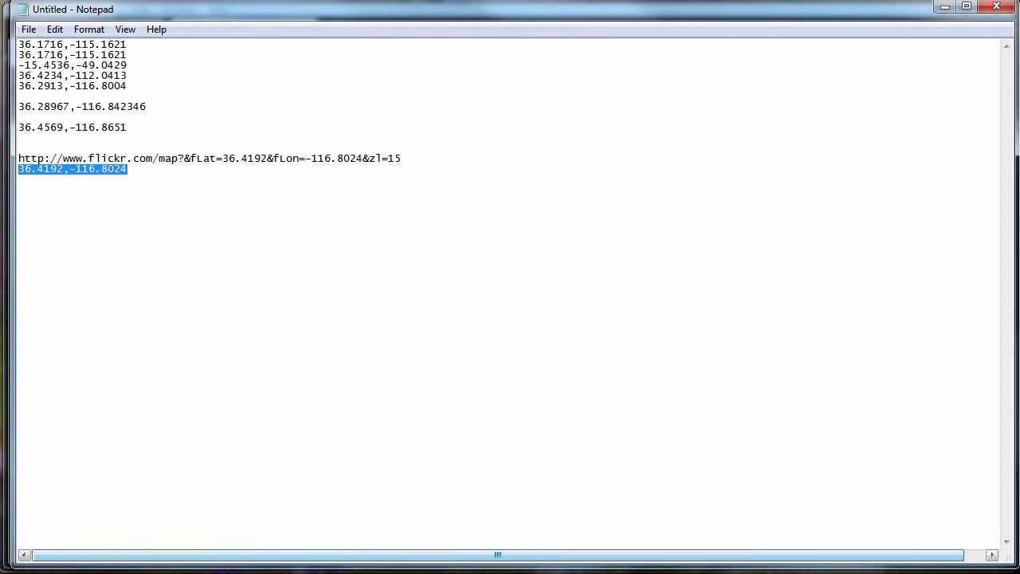
pyautogui.hotkey('alt', 'Tab')
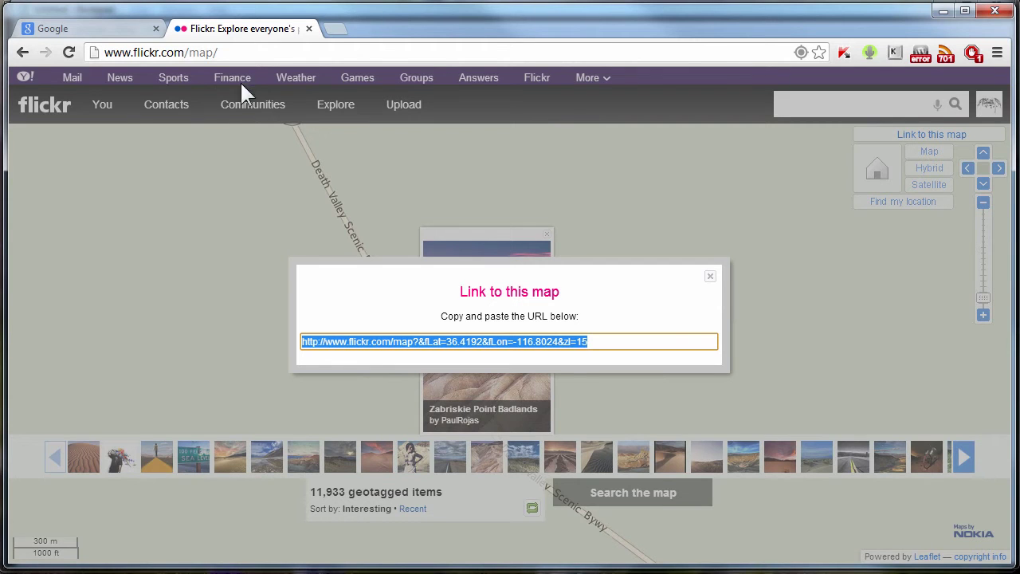
# Search Google for the pasted coordinates 36.4192,-116.8024 in a new tab.
pyautogui.click(323, 36)
pyautogui.rightClick(234, 53)
pyautogui.click(279, 130)
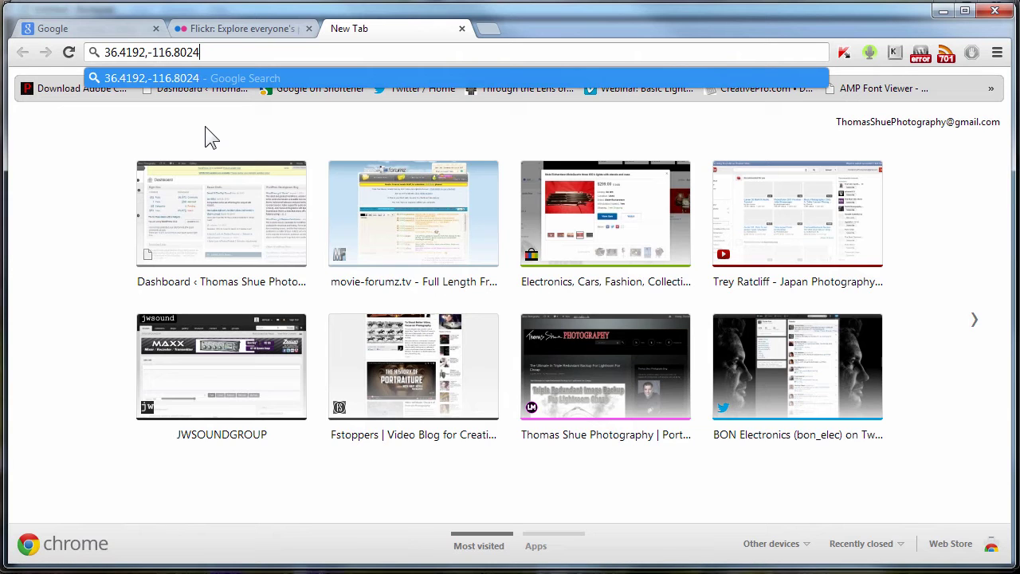
pyautogui.press('Return')
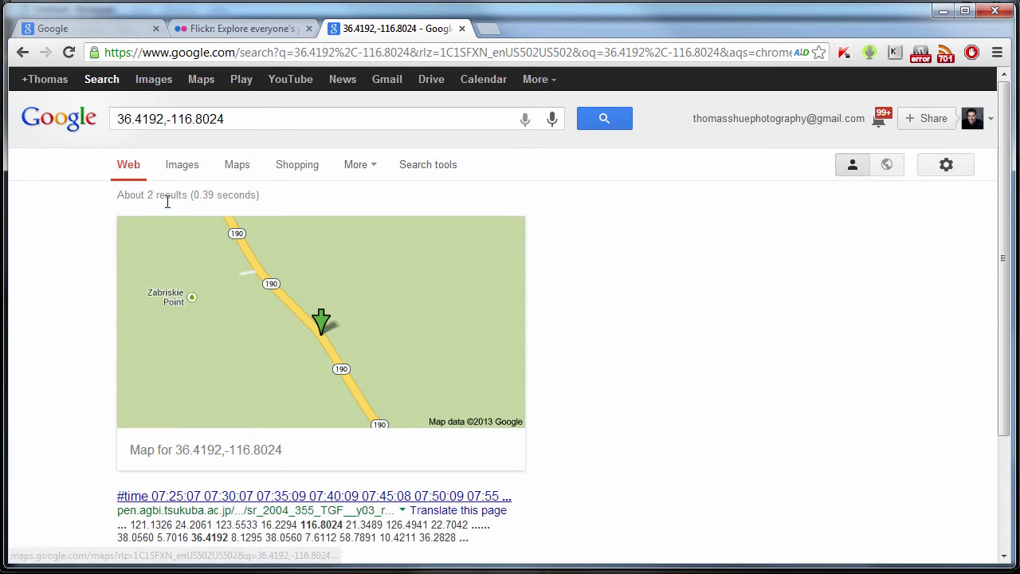
# Get Google Maps driving directions from Las Vegas, NV to 36.4192,-116.8024.
pyautogui.click(297, 333)
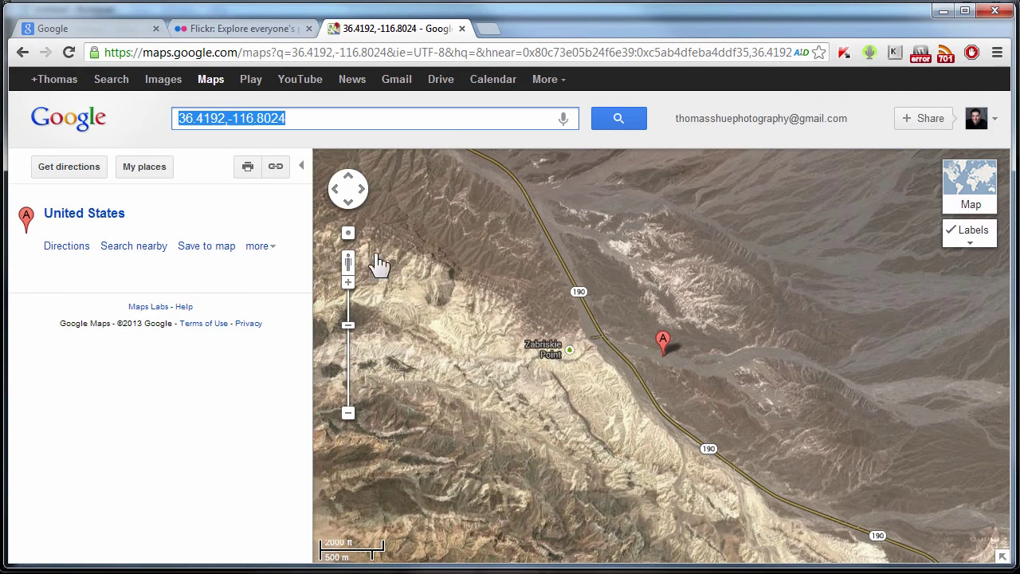
pyautogui.click(71, 168)
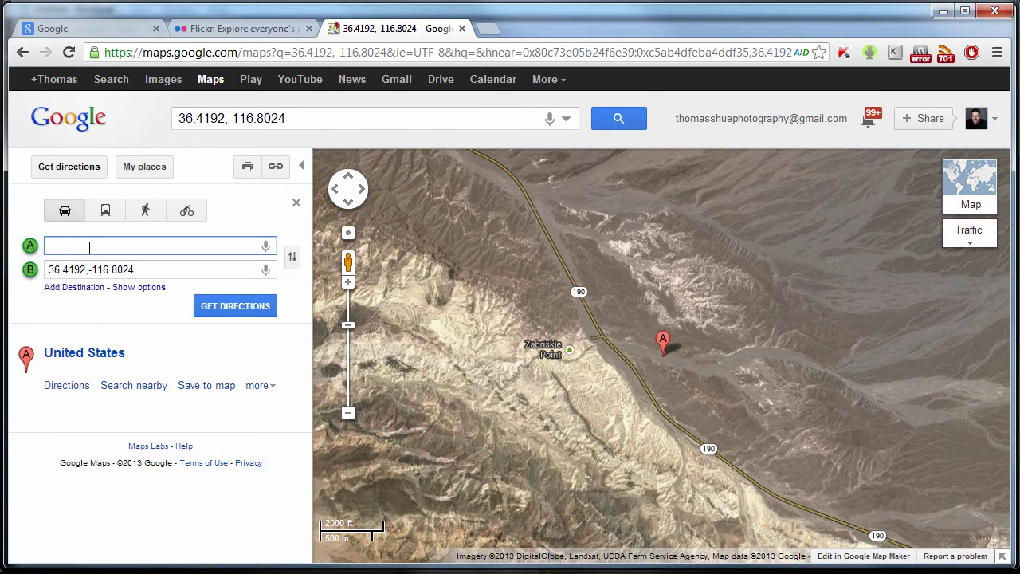
pyautogui.write('las')
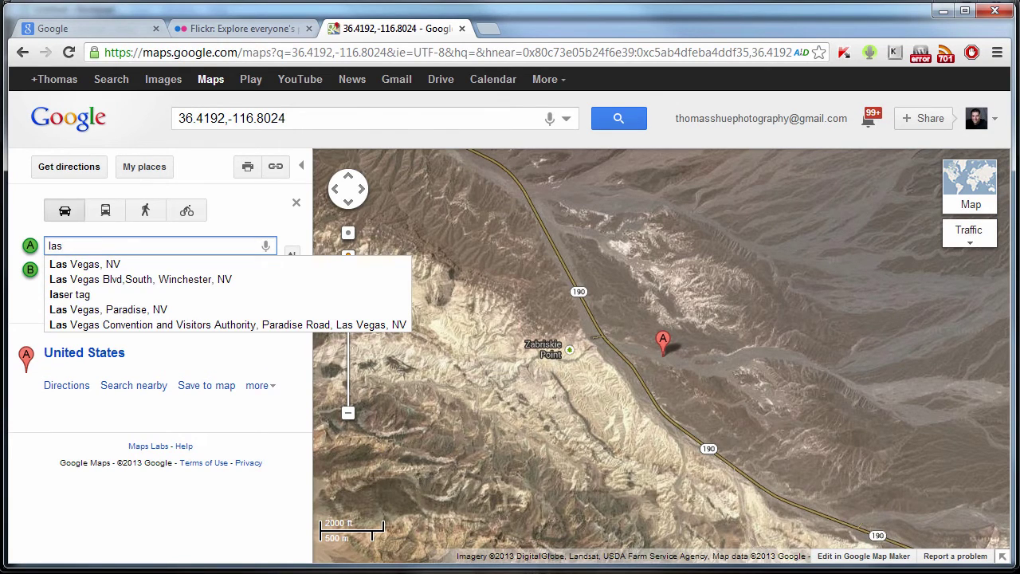
pyautogui.click(80, 266)
pyautogui.click(231, 313)
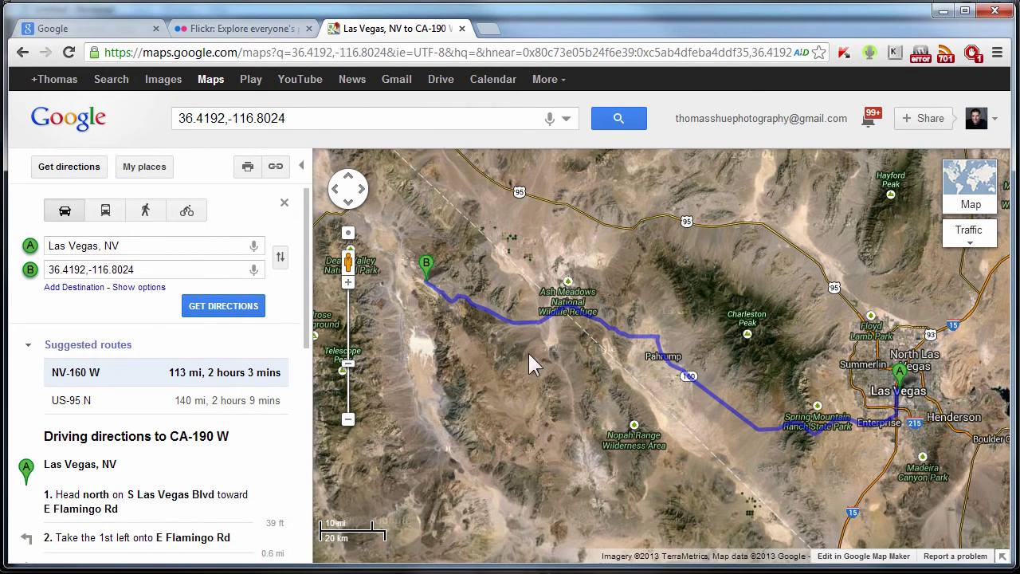
# Zoom in on destination B and pan to the badlands west of CA-190 W.
pyautogui.click(428, 267)
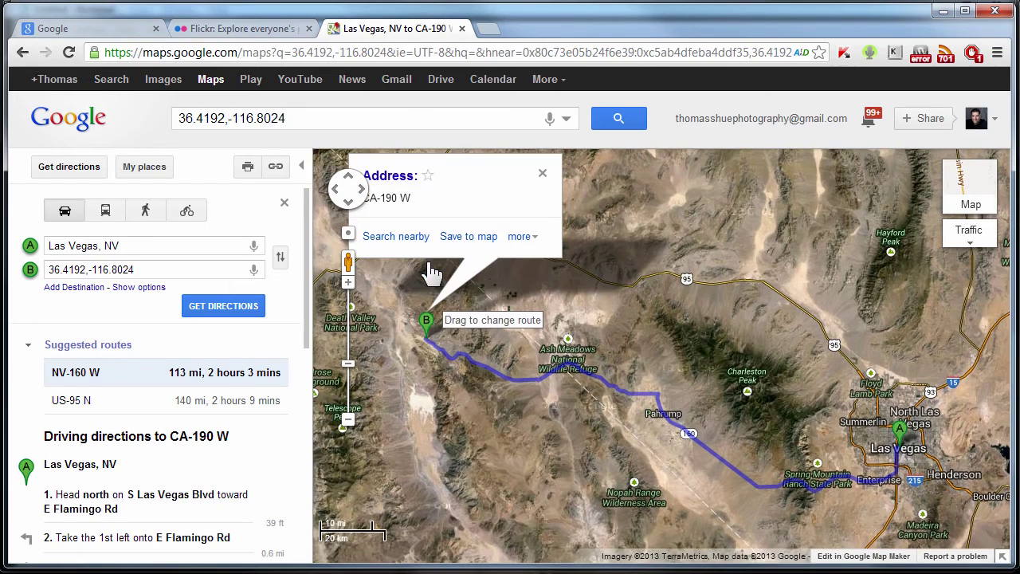
pyautogui.click(530, 239)
pyautogui.click(537, 253)
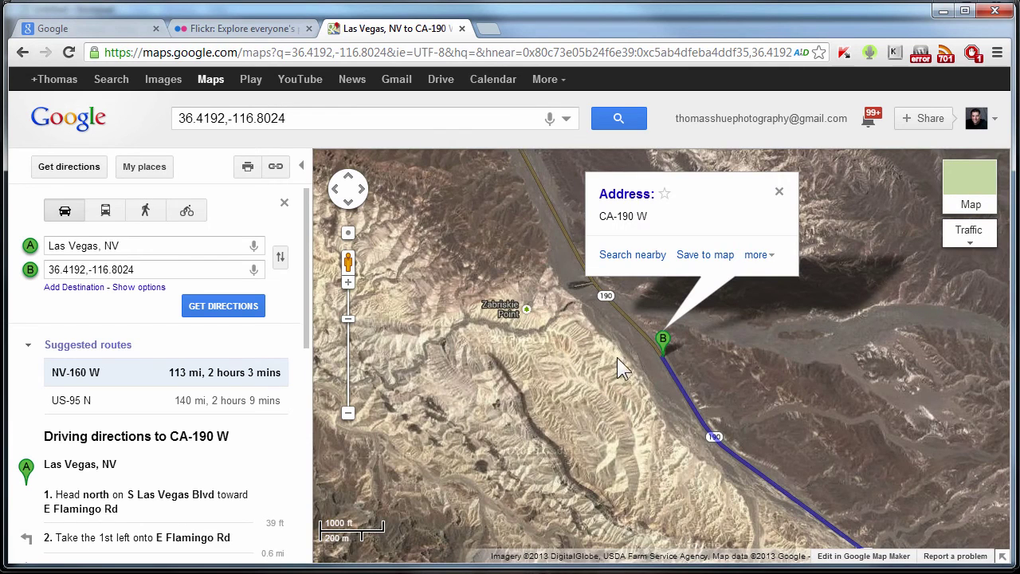
pyautogui.click(363, 308)
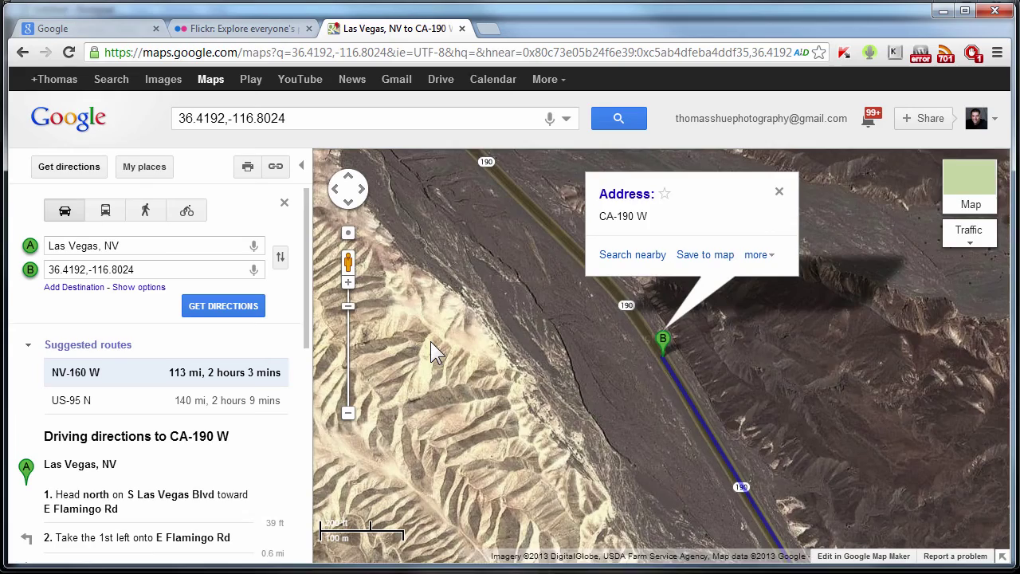
pyautogui.moveTo(430, 341); pyautogui.dragTo(811, 333)
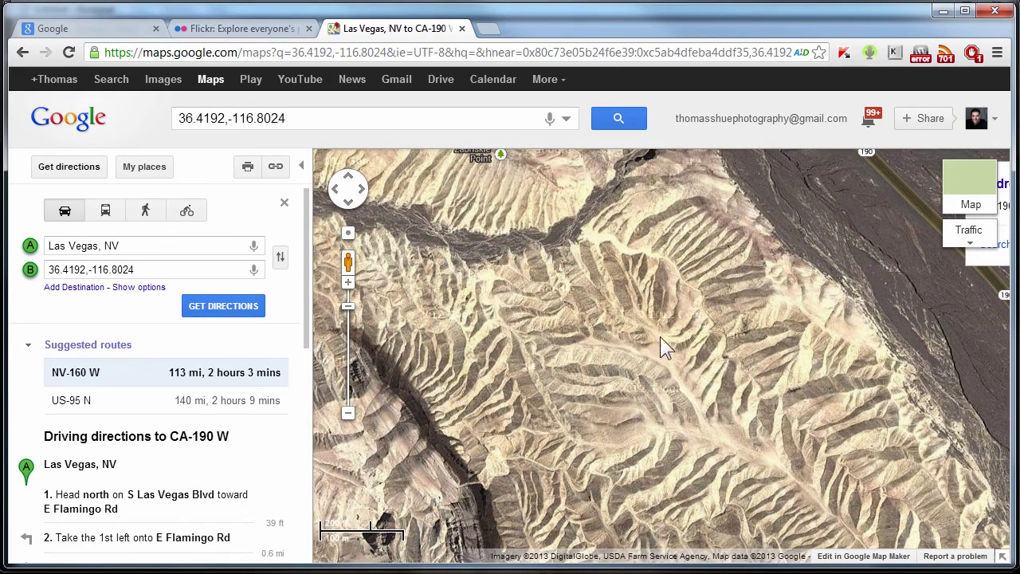
# Close Flickr's map link dialog and return to the Google Maps directions.
pyautogui.click(215, 29)
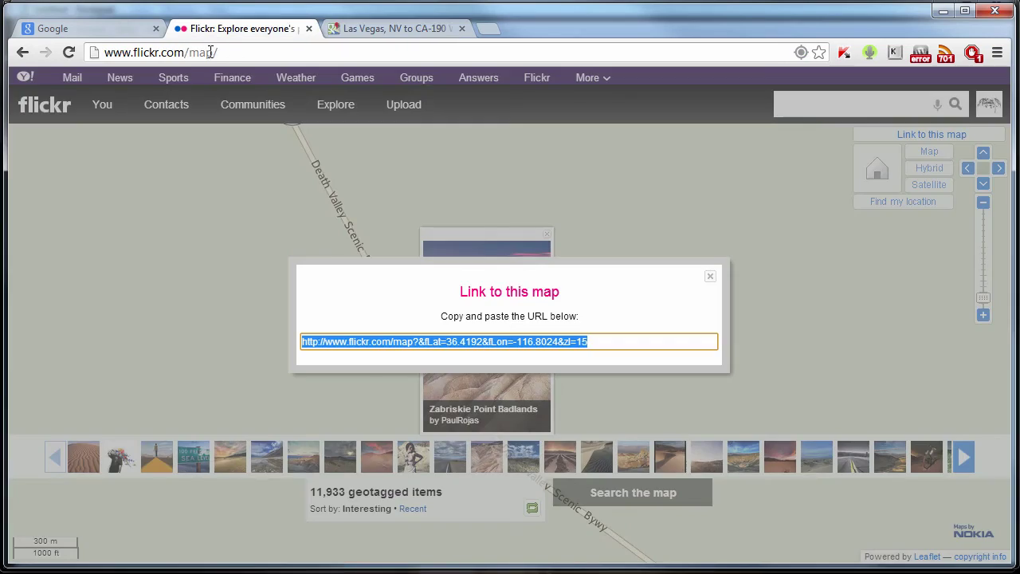
pyautogui.click(710, 277)
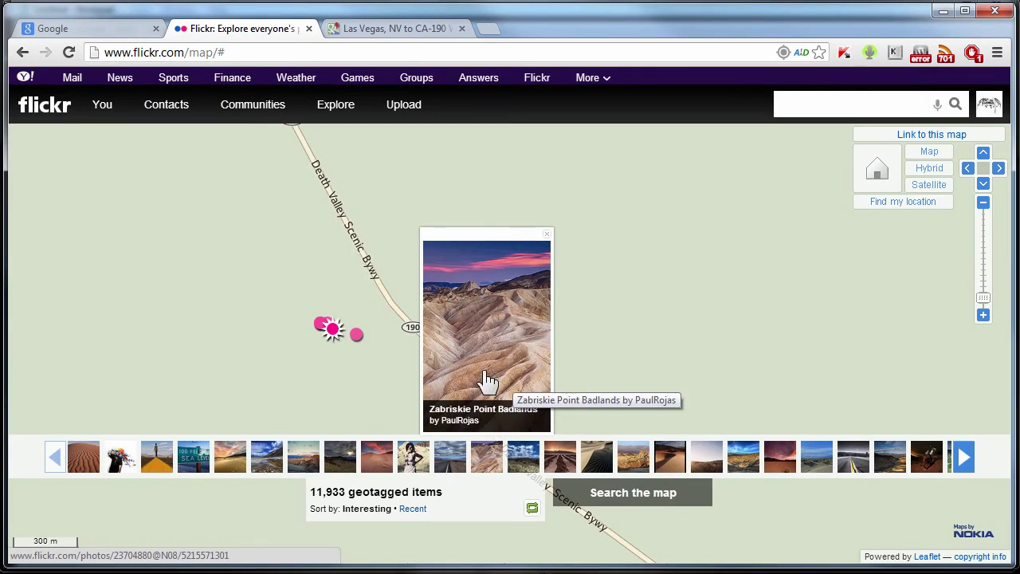
pyautogui.click(373, 30)
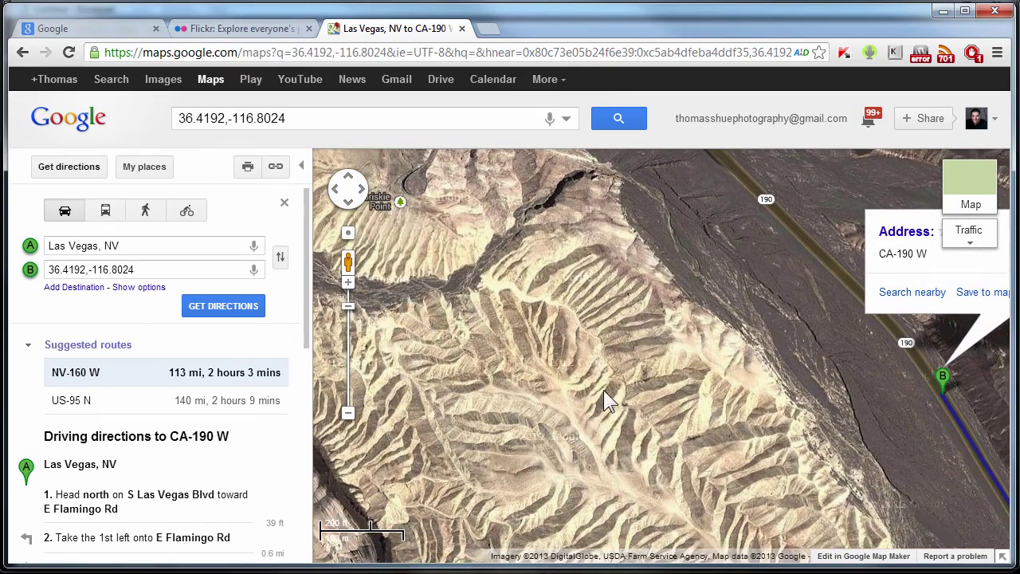
# Step through the photos of Lightroom's 135-photo Las Vegas cluster, then close the preview.
pyautogui.hotkey('alt', 'Tab')
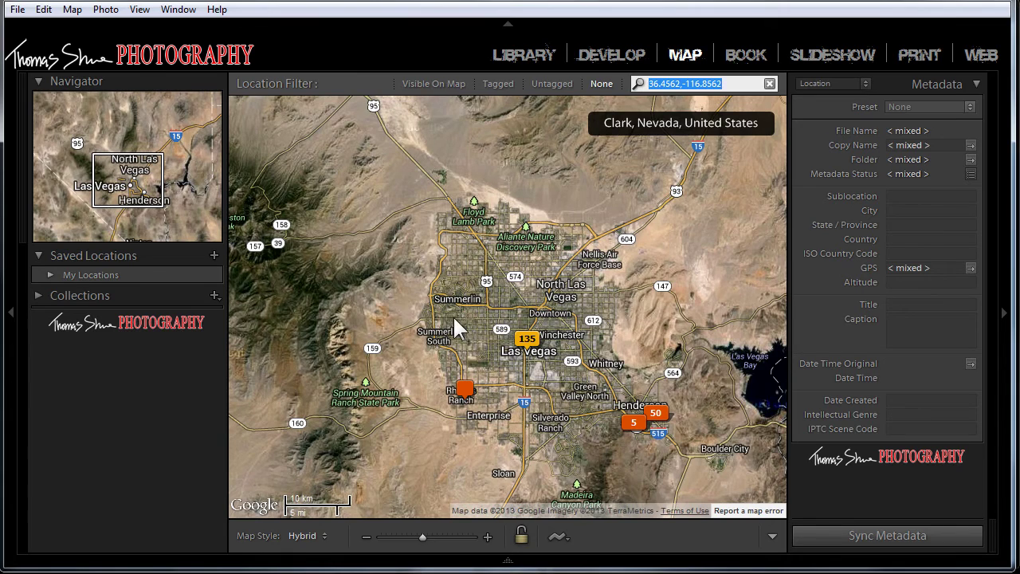
pyautogui.click(526, 340)
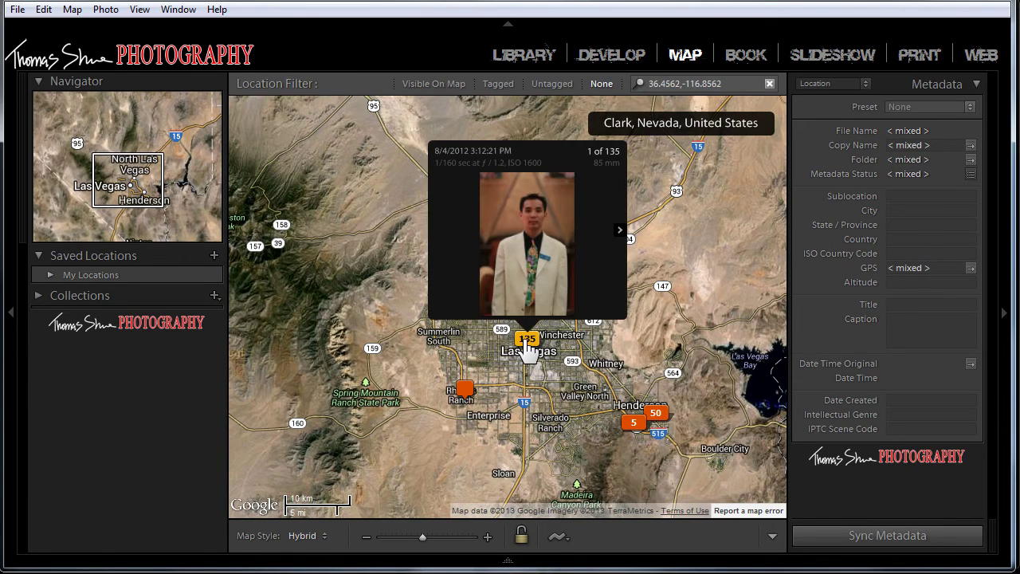
pyautogui.click(619, 231)
pyautogui.click(619, 231)
pyautogui.click(619, 231)
pyautogui.click(619, 231)
pyautogui.click(619, 231)
pyautogui.click(619, 231)
pyautogui.click(619, 231)
pyautogui.click(619, 231)
pyautogui.click(619, 231)
pyautogui.click(619, 231)
pyautogui.click(619, 231)
pyautogui.click(619, 231)
pyautogui.click(619, 231)
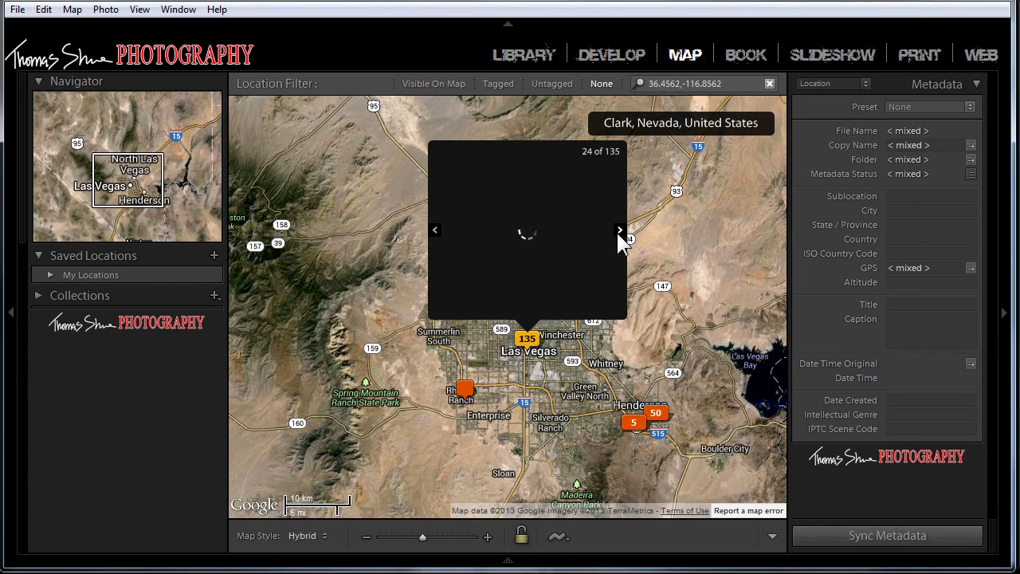
pyautogui.click(401, 272)
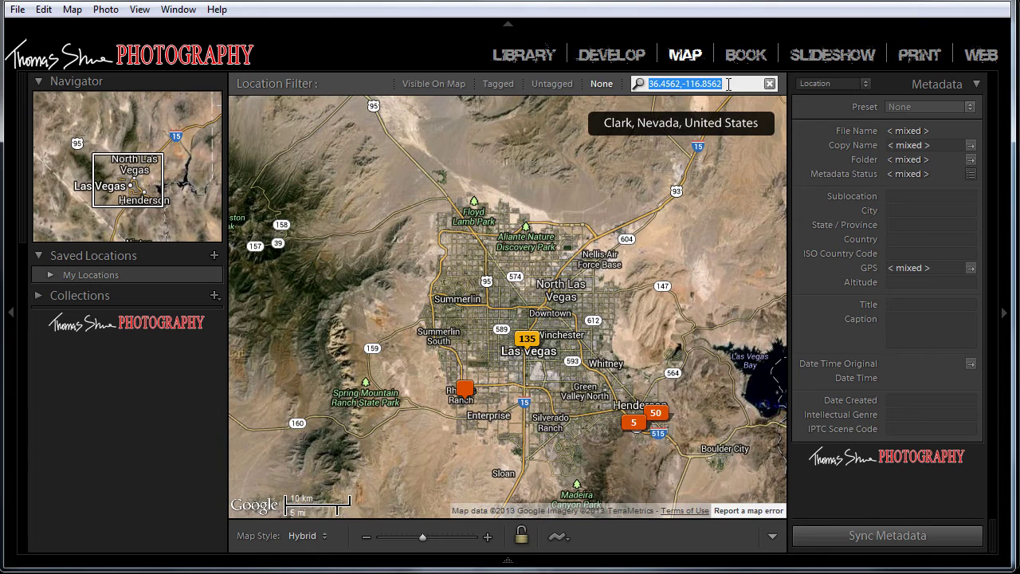
# Locate 36.4192,-116.8024 in Lightroom's map search and pan around the Death Valley pin.
pyautogui.hotkey('ctrl', 'v')
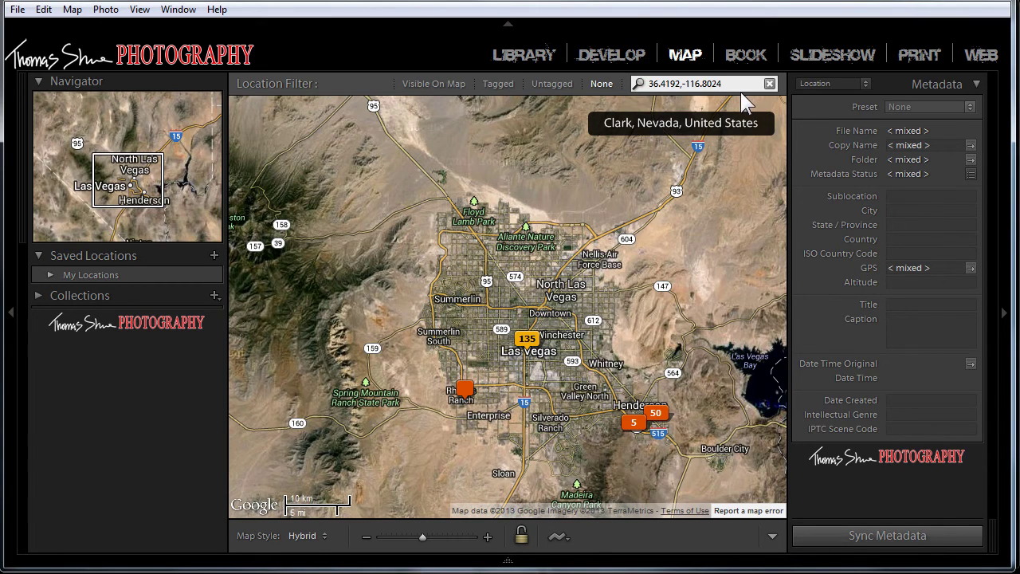
pyautogui.press('Return')
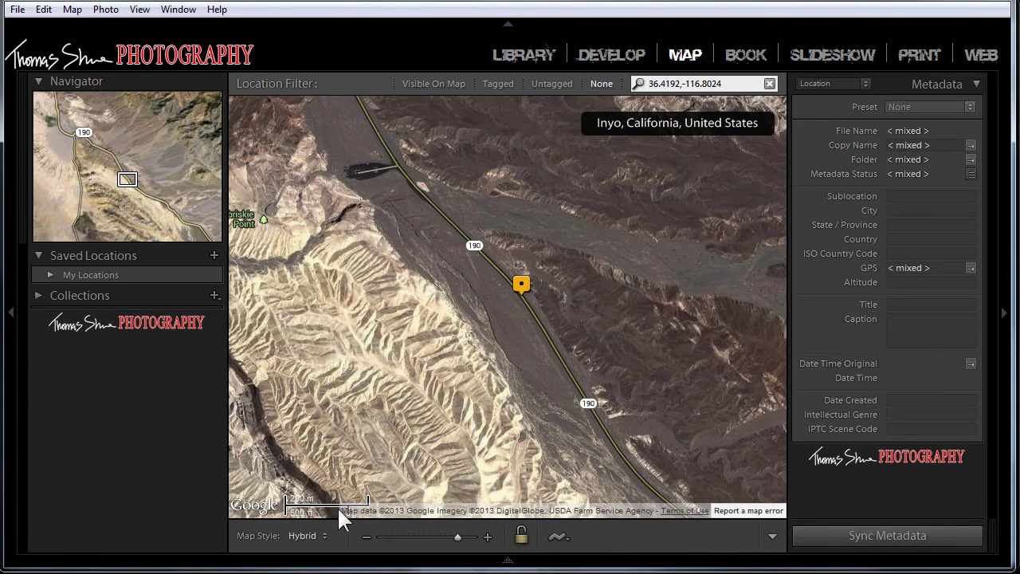
pyautogui.moveTo(396, 327); pyautogui.dragTo(505, 293)
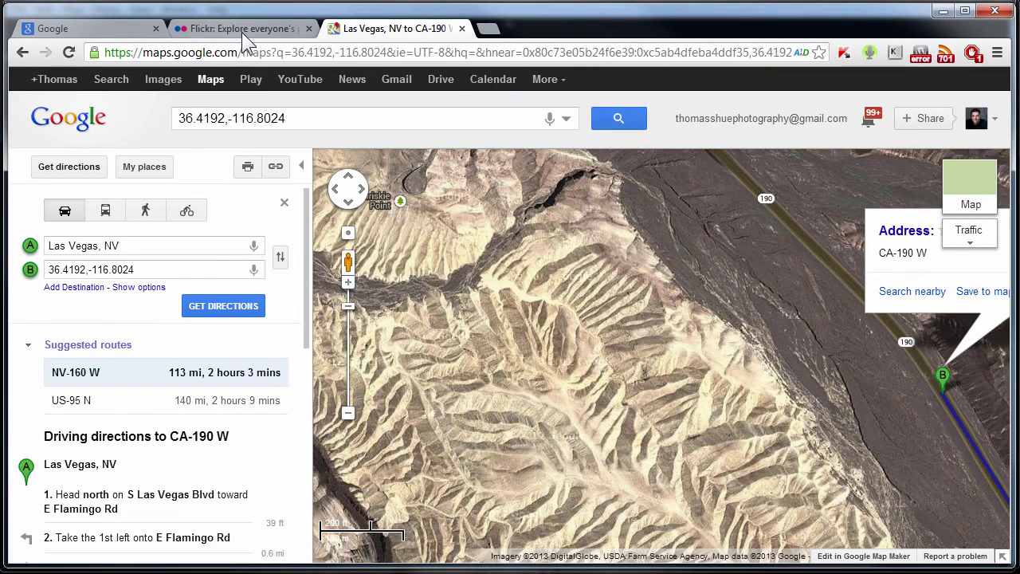
# On the Flickr map, select the Badlands photo title, then switch to the Zabriskie Point Sunrise photo.
pyautogui.click(239, 29)
pyautogui.tripleClick(458, 414)
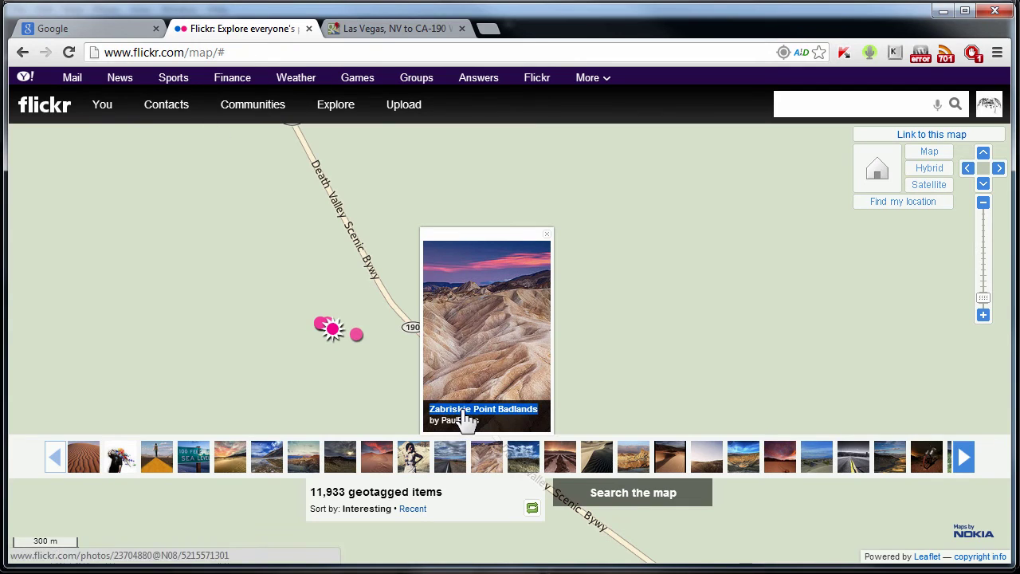
pyautogui.click(498, 423)
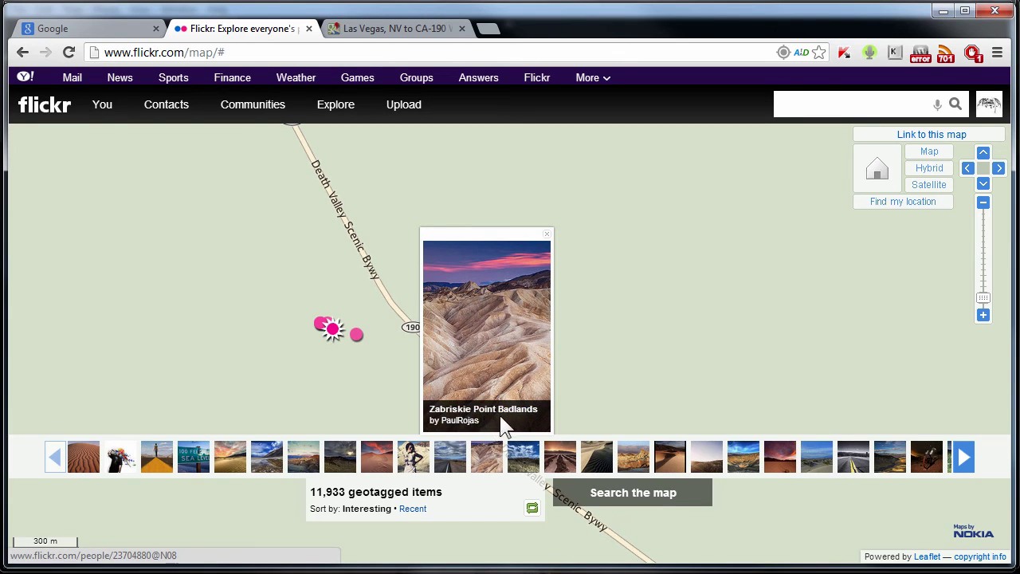
pyautogui.tripleClick(527, 414)
pyautogui.click(426, 422)
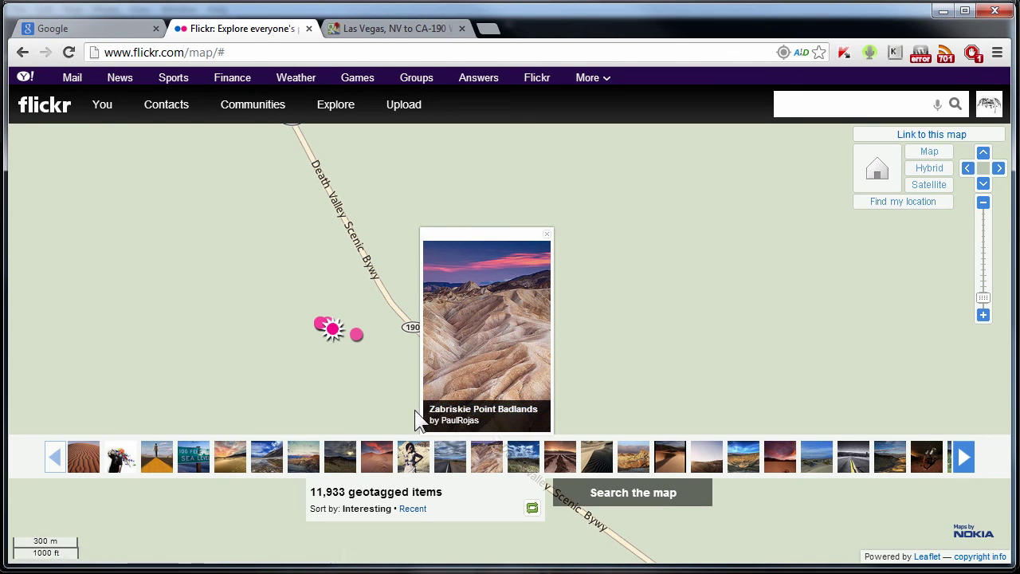
pyautogui.click(663, 465)
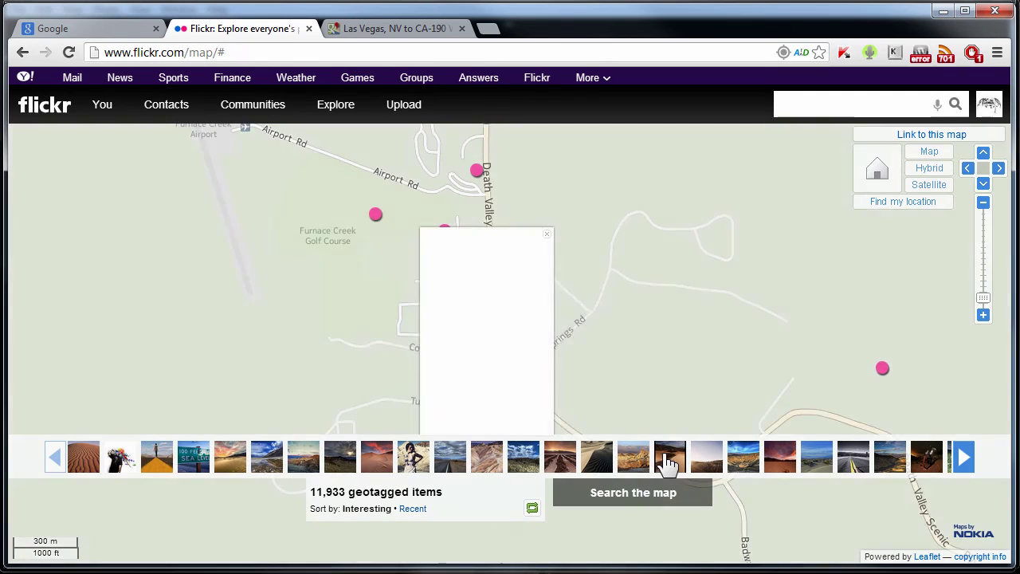